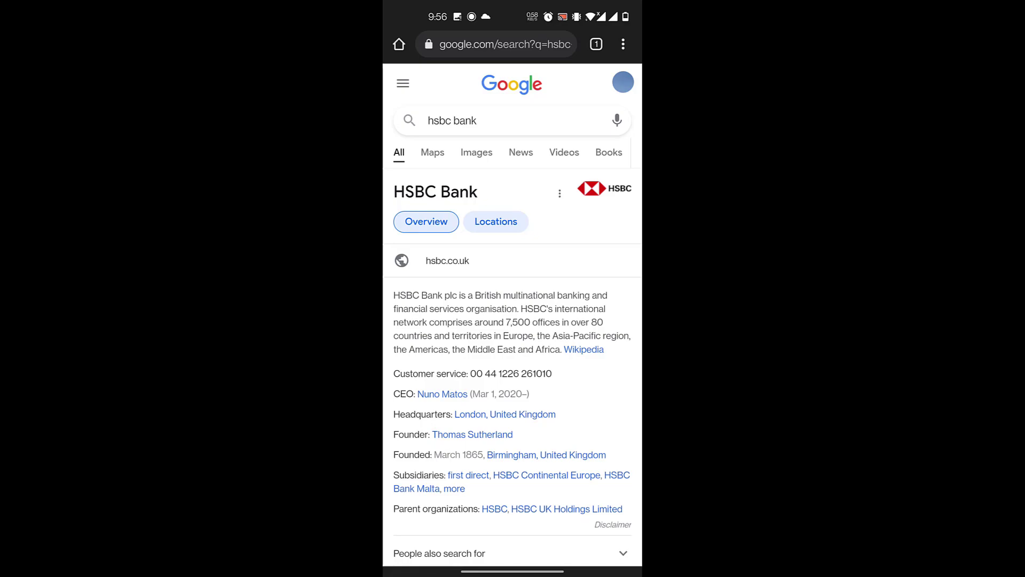
Refine the Google search to 'hsbc bank uk' and open the HSBC UK website.
click(535, 120)
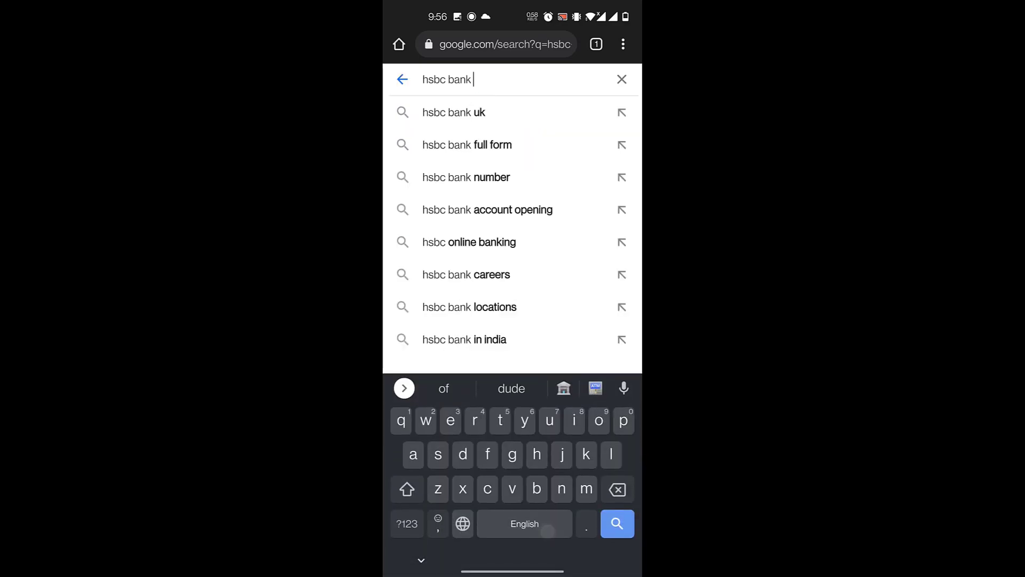
text(uk)
key(Return)
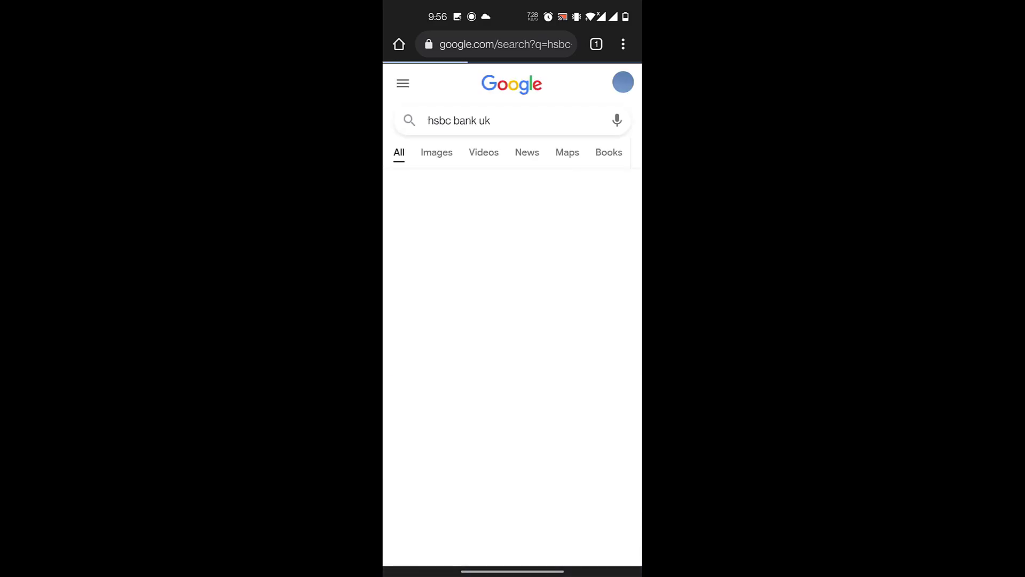
click(422, 273)
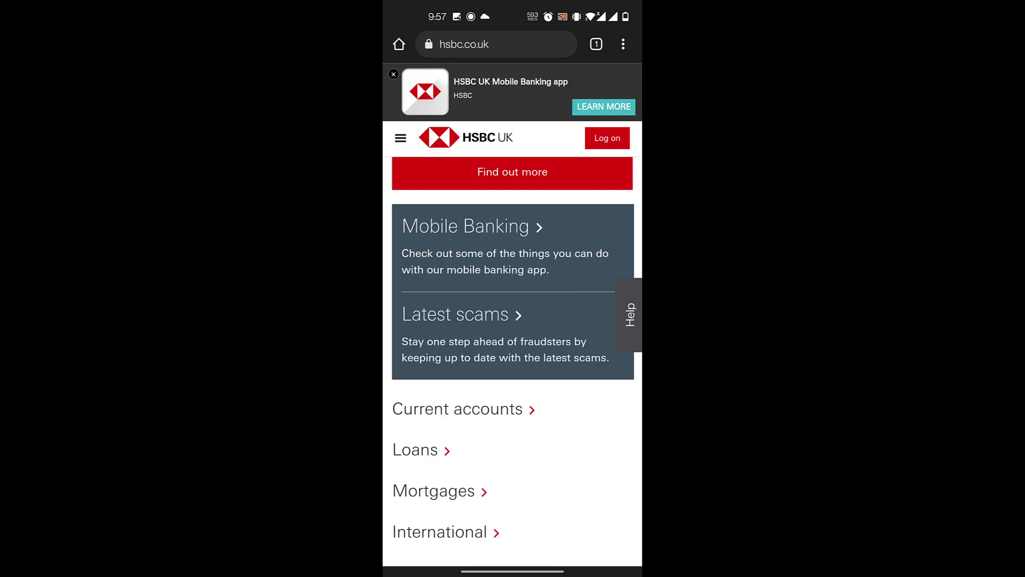
Dismiss the mobile app banner and zoom into the Register for Online Banking panel.
click(393, 73)
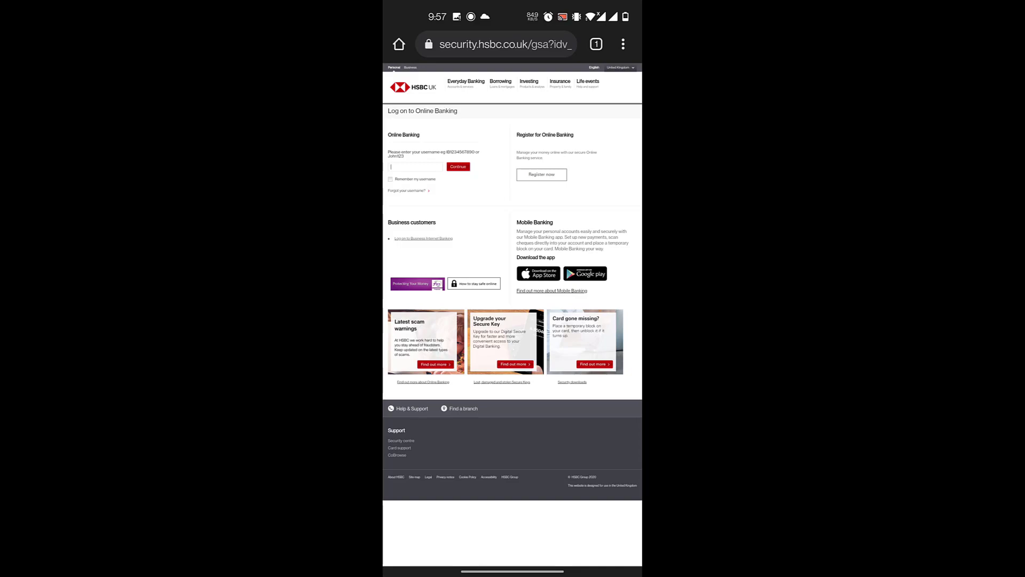
double_click(485, 223)
drag(417, 217, 448, 268)
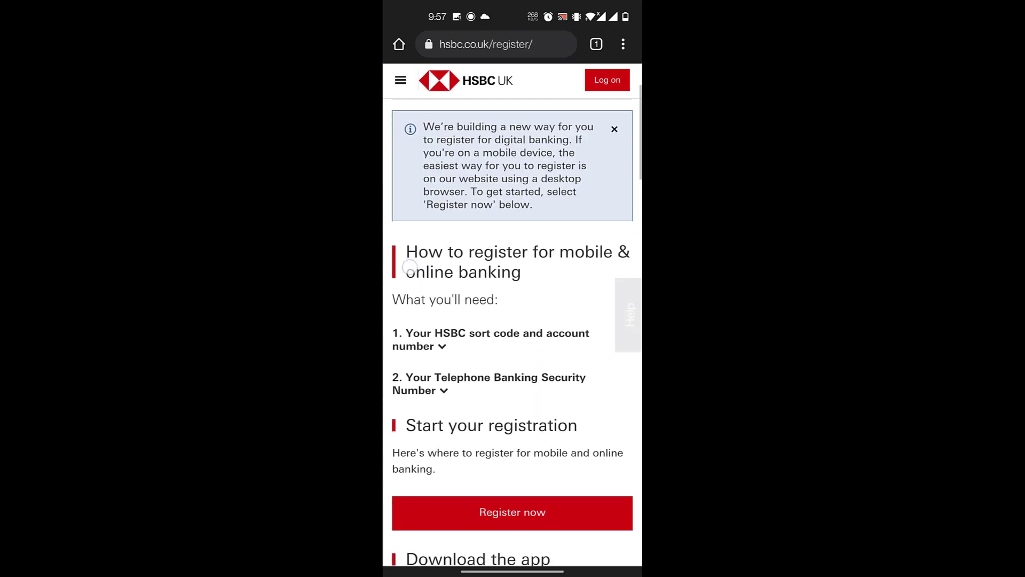
scroll(513, 320, down, 2)
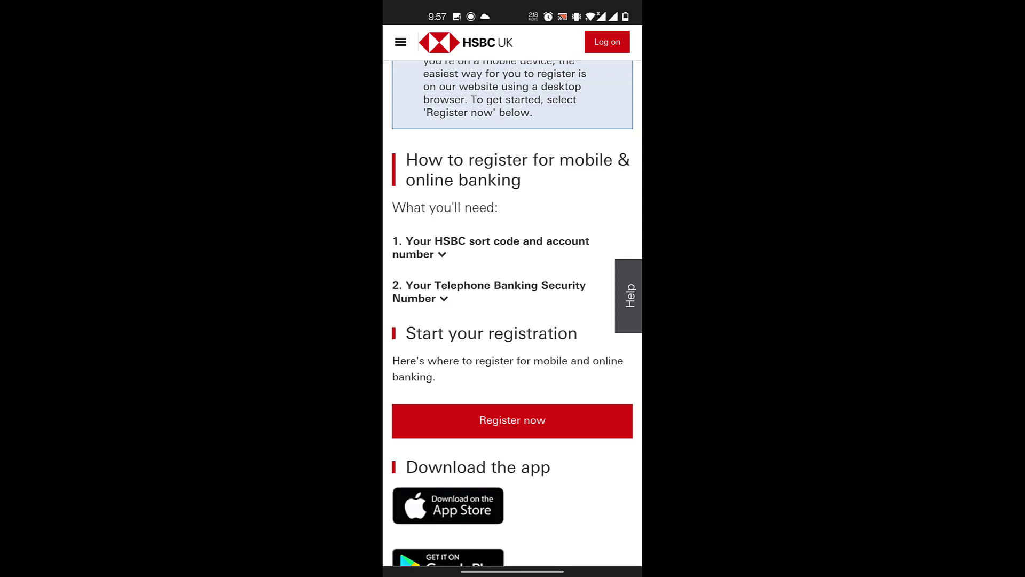
drag(591, 502, 581, 408)
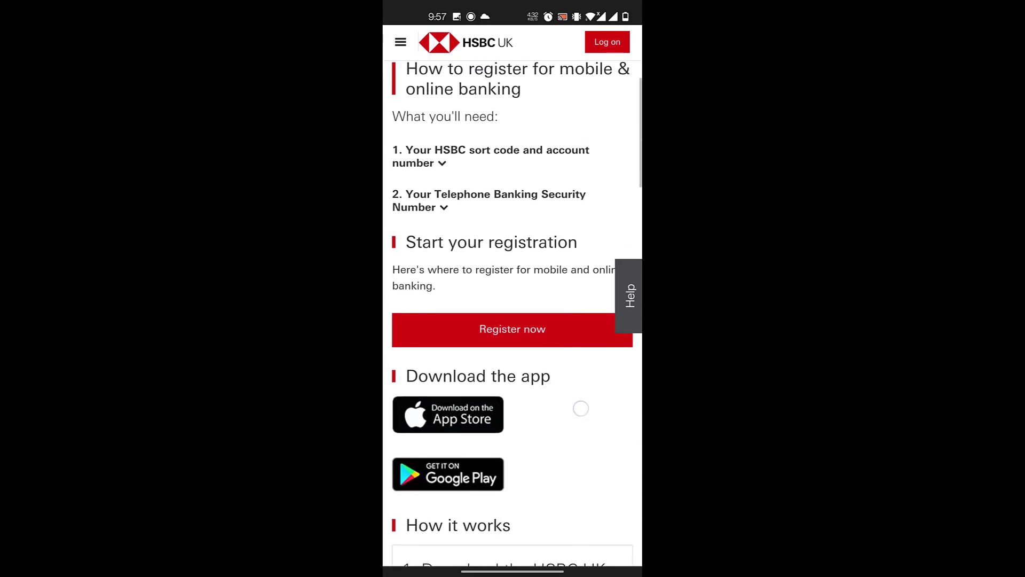
drag(577, 486, 578, 384)
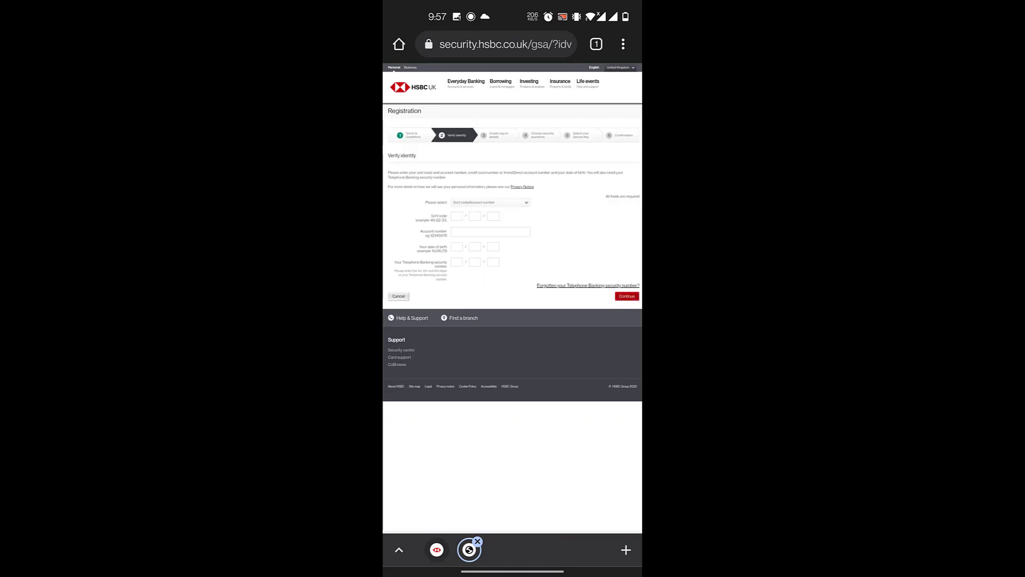
Zoom into the Verify identity form and enter sort code 40/22/2.
double_click(529, 351)
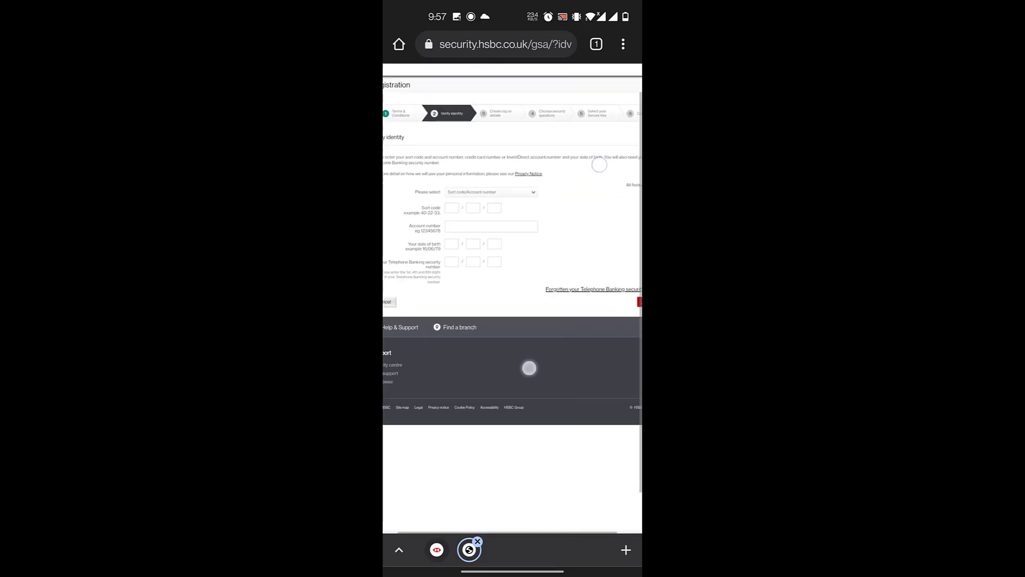
drag(595, 377, 511, 422)
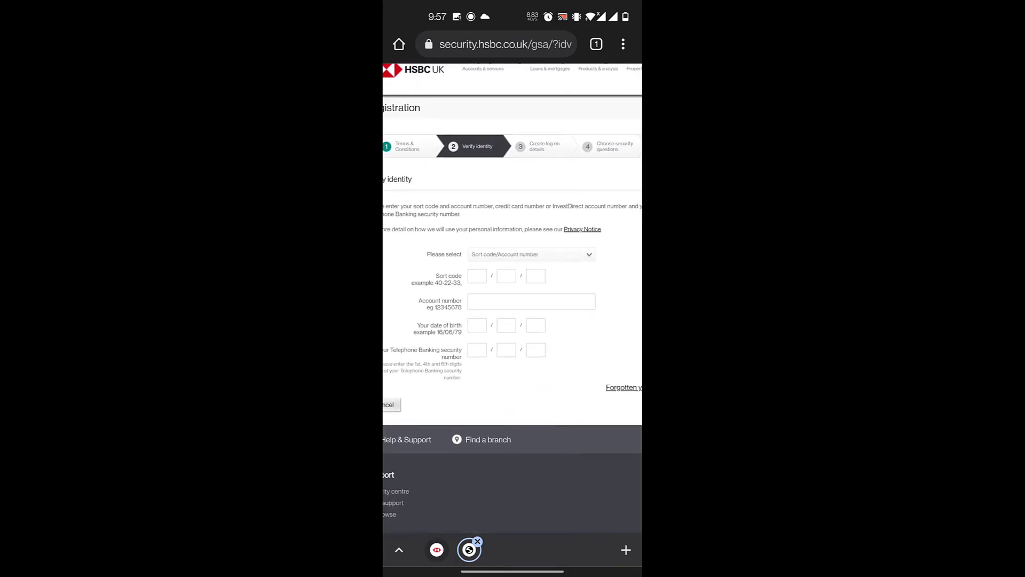
click(476, 276)
click(406, 524)
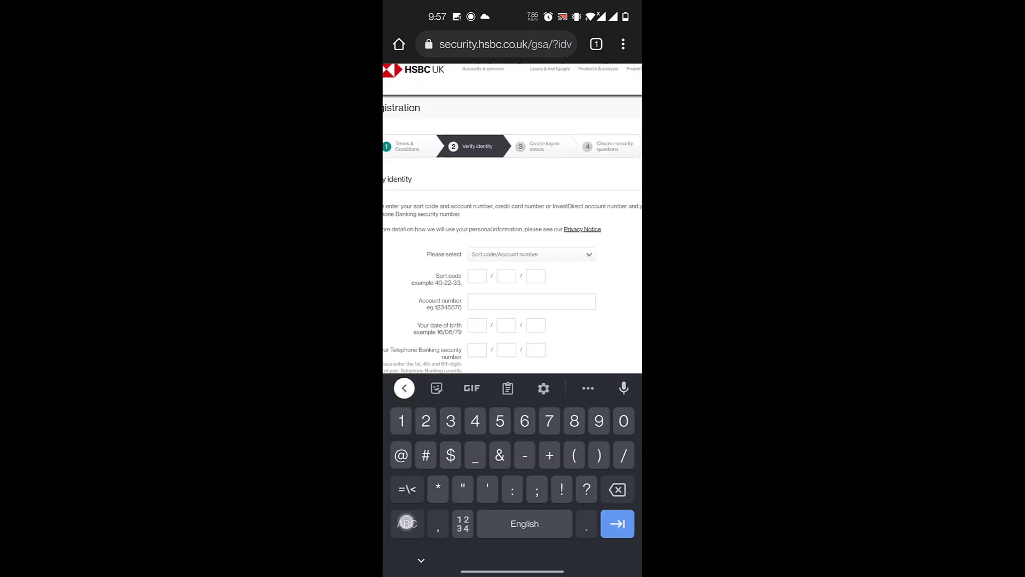
click(407, 523)
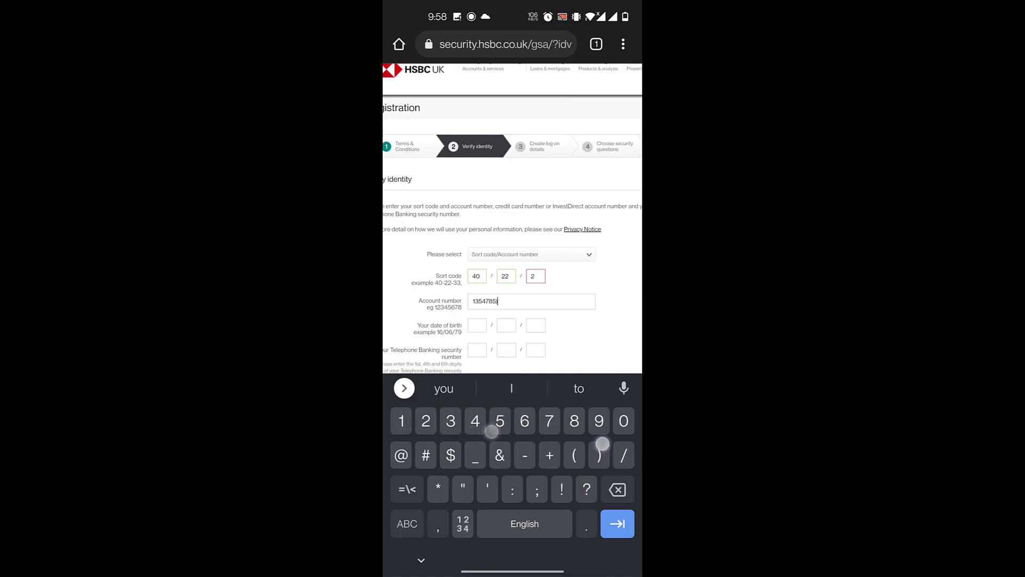
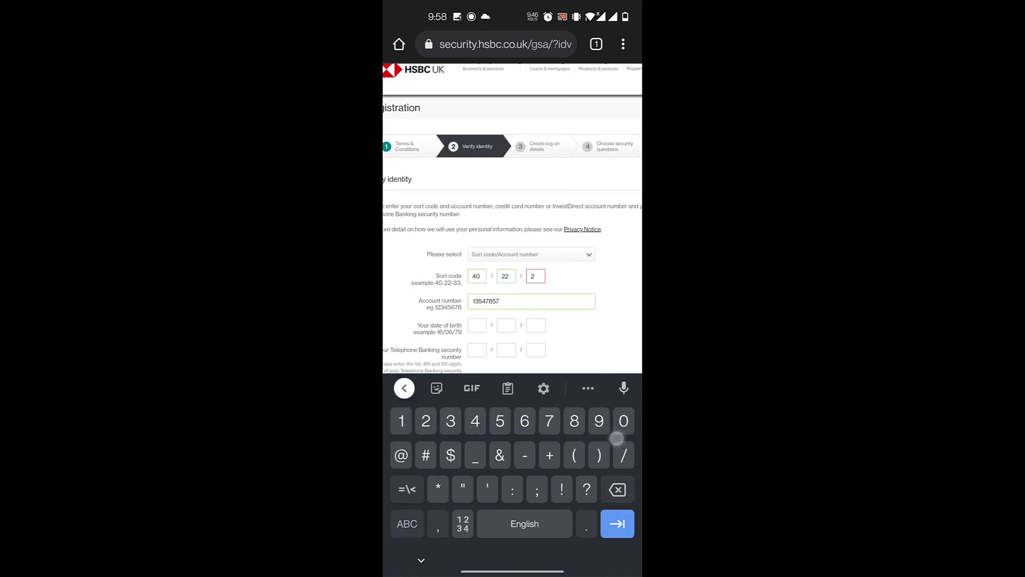
click(477, 324)
scroll(410, 288, down, 1)
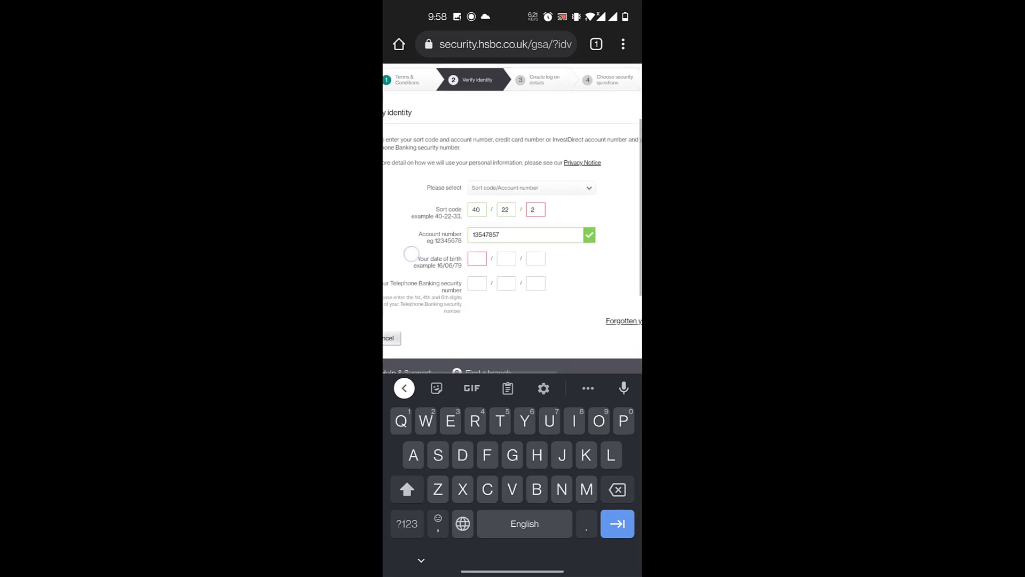
scroll(513, 216, left, 2)
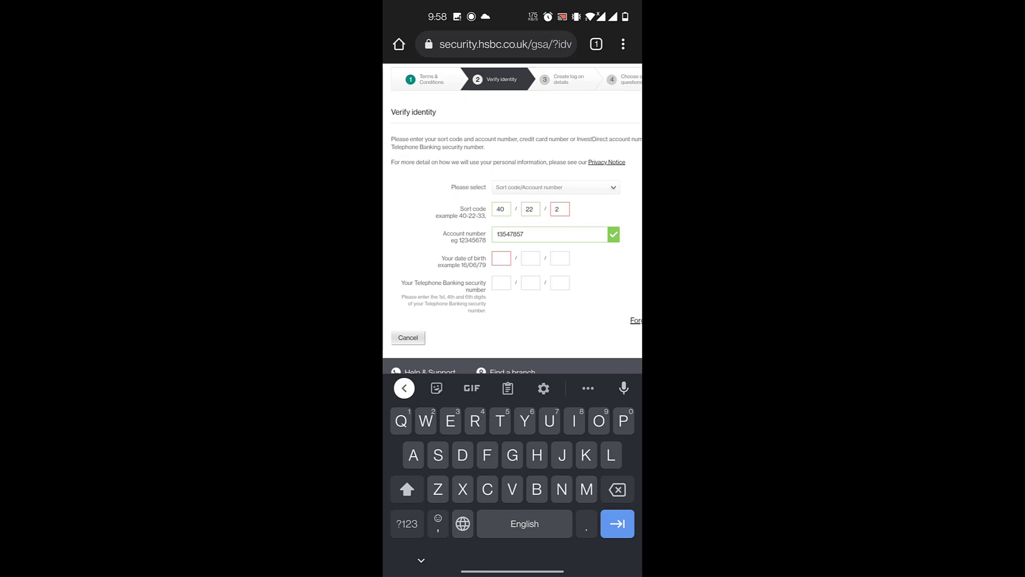
Enter the masked 1st, 4th and 6th security digits and the date-of-birth day.
click(501, 283)
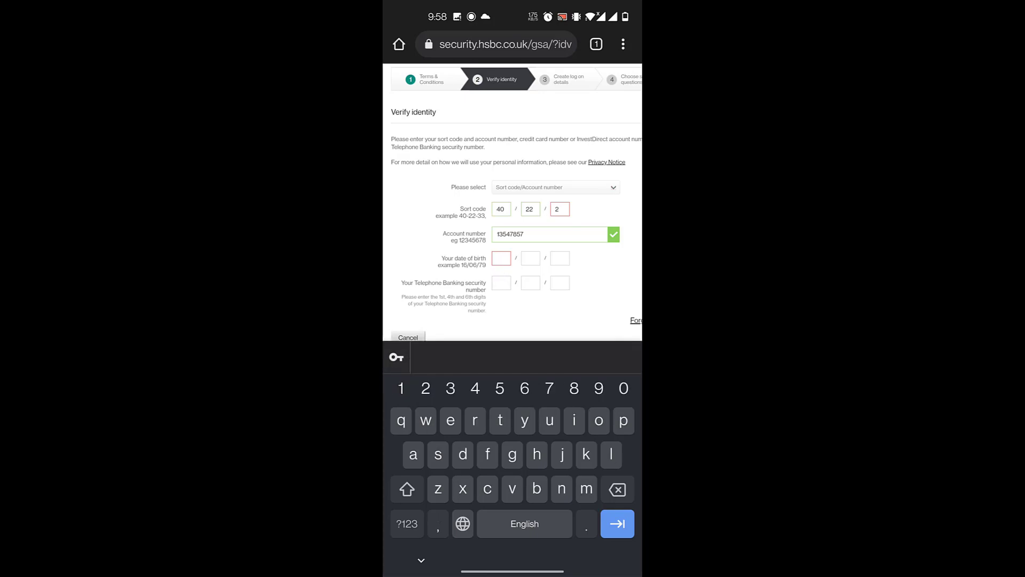
click(420, 560)
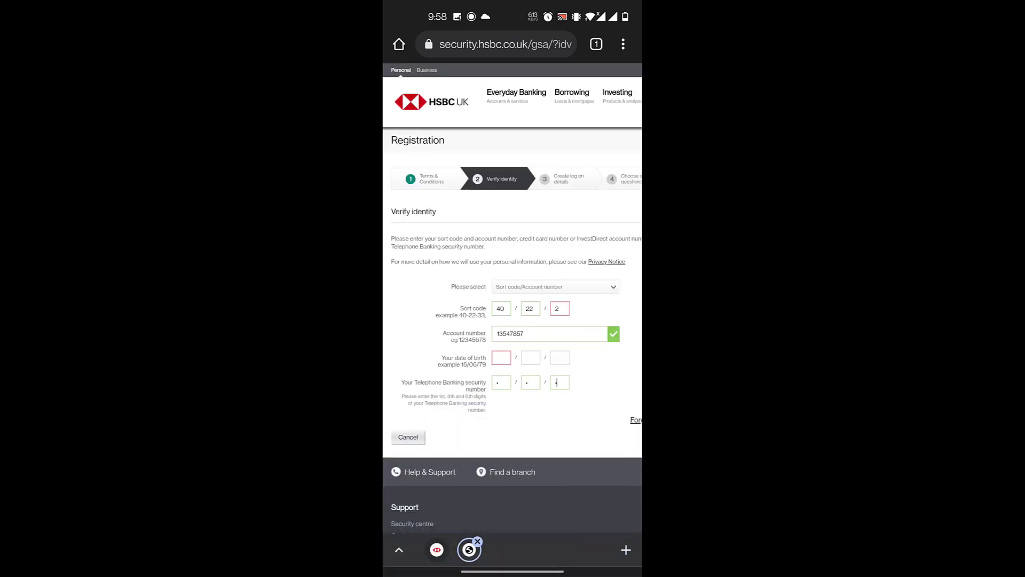
click(501, 357)
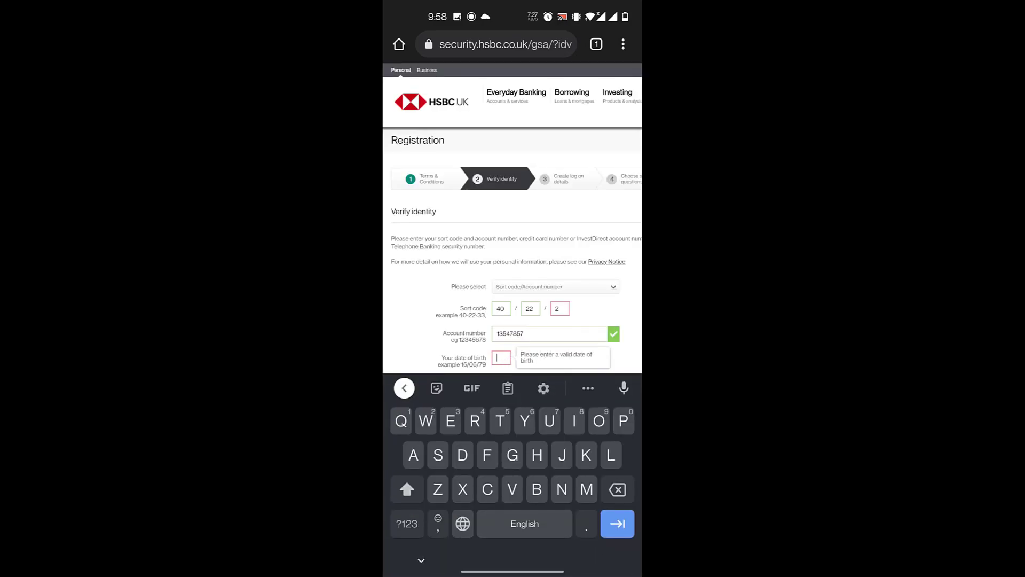
click(407, 522)
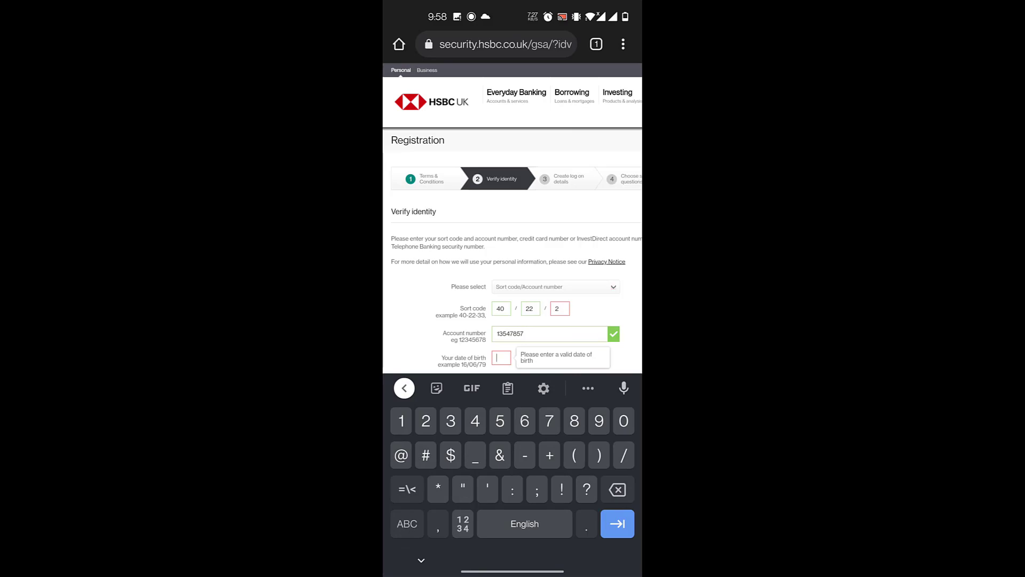
text(1)
click(421, 560)
drag(585, 426, 449, 423)
scroll(518, 424, down, 3)
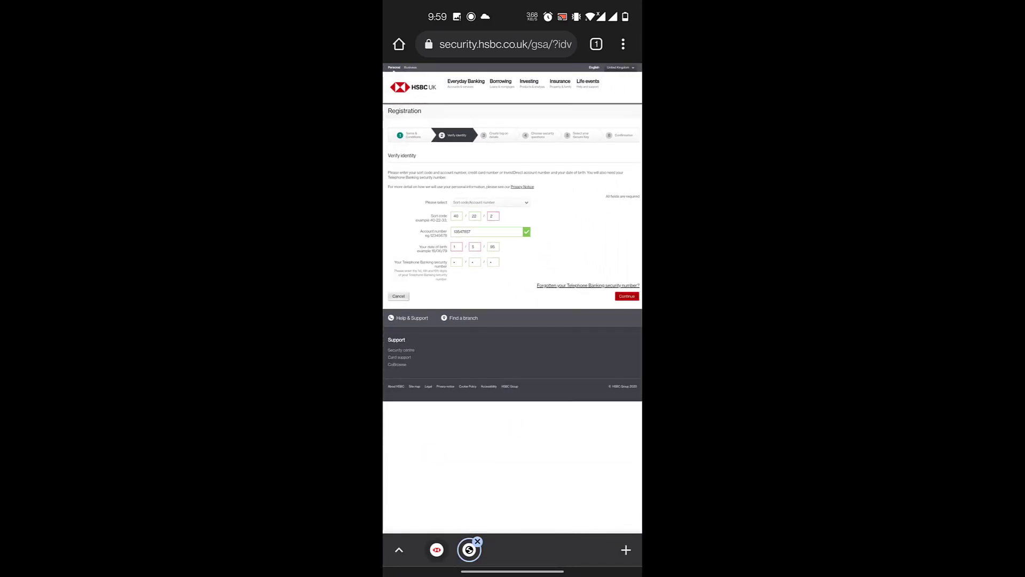
drag(534, 382, 530, 396)
scroll(586, 407, up, 3)
drag(545, 445, 418, 211)
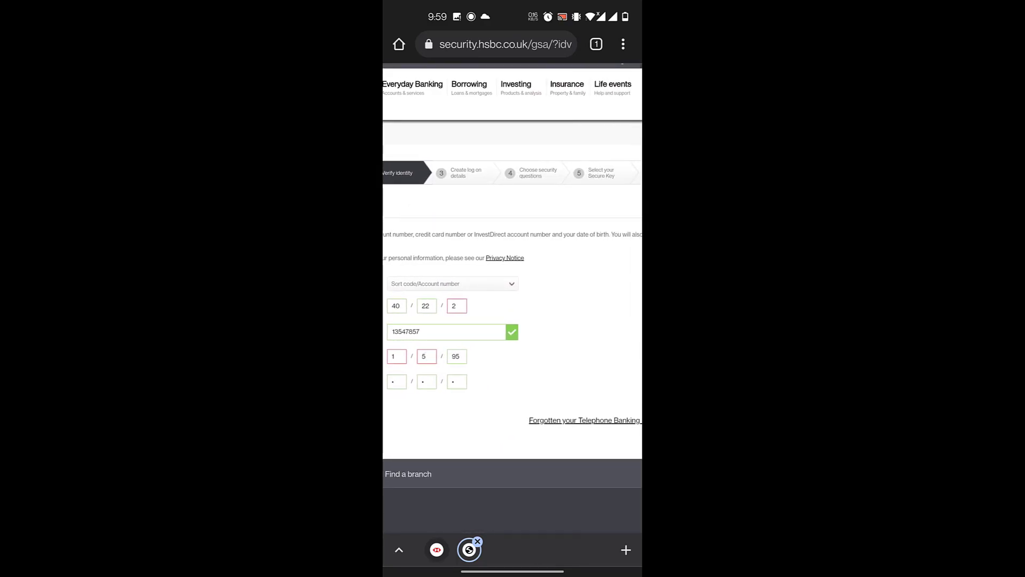
scroll(512, 305, right, 2)
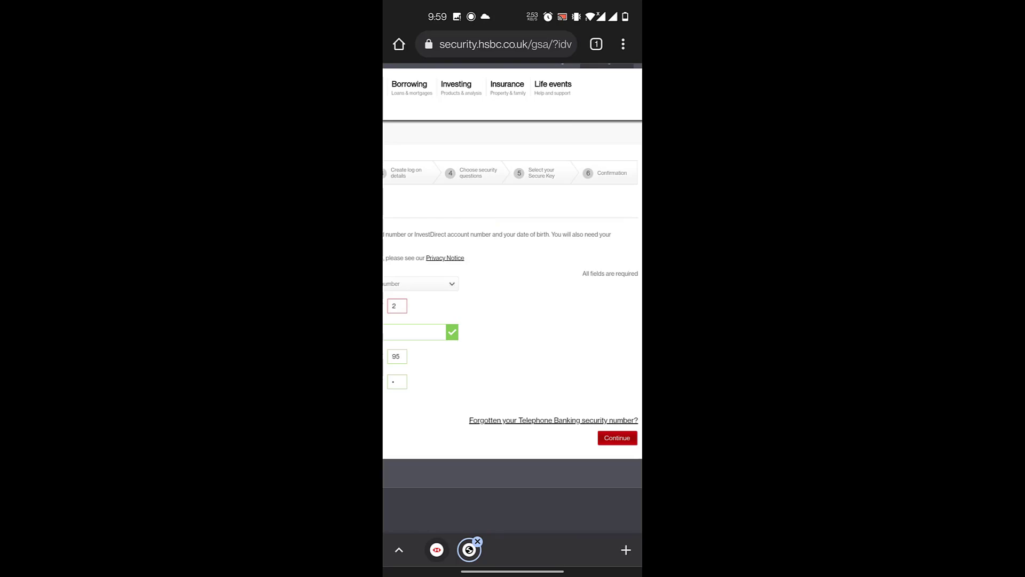
scroll(507, 401, down, 5)
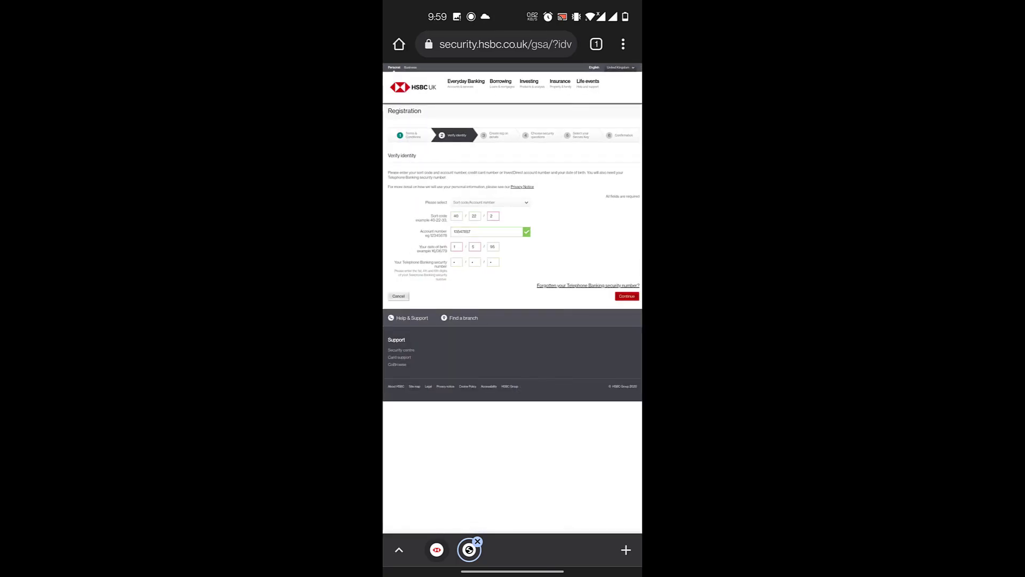